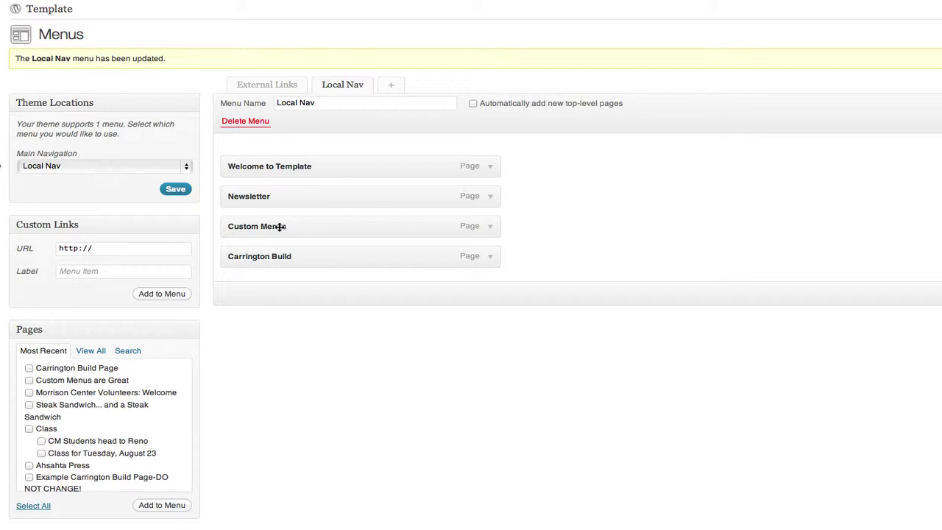
Nest Custom Menus as a sub-item of Newsletter in the Local Nav menu and save it.
{"action": "left_click_drag", "start_coordinate": [280, 226], "coordinate": [312, 224]}
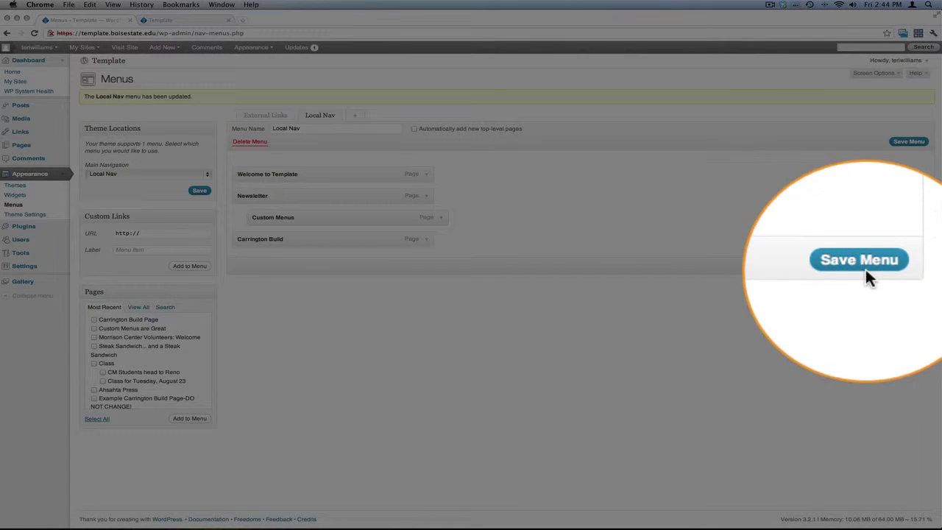
{"action": "left_click", "coordinate": [910, 143]}
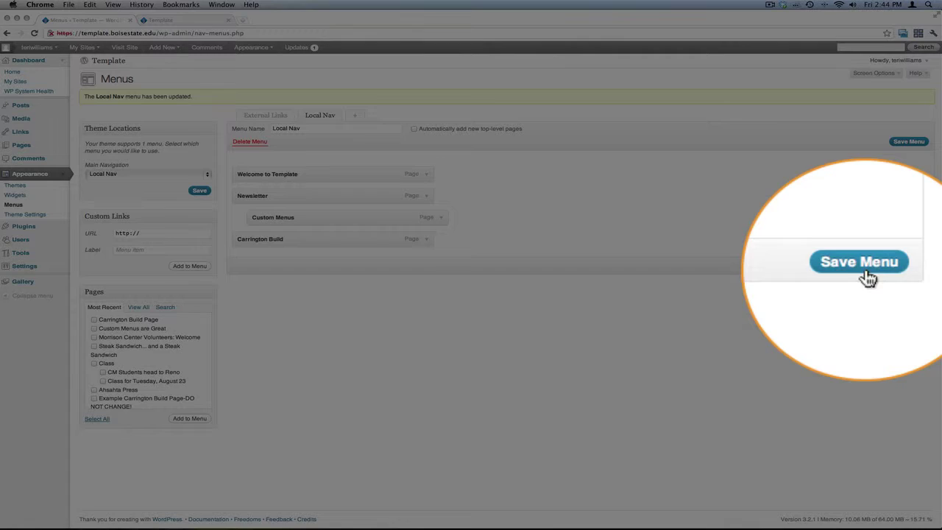
{"action": "left_click", "coordinate": [910, 267]}
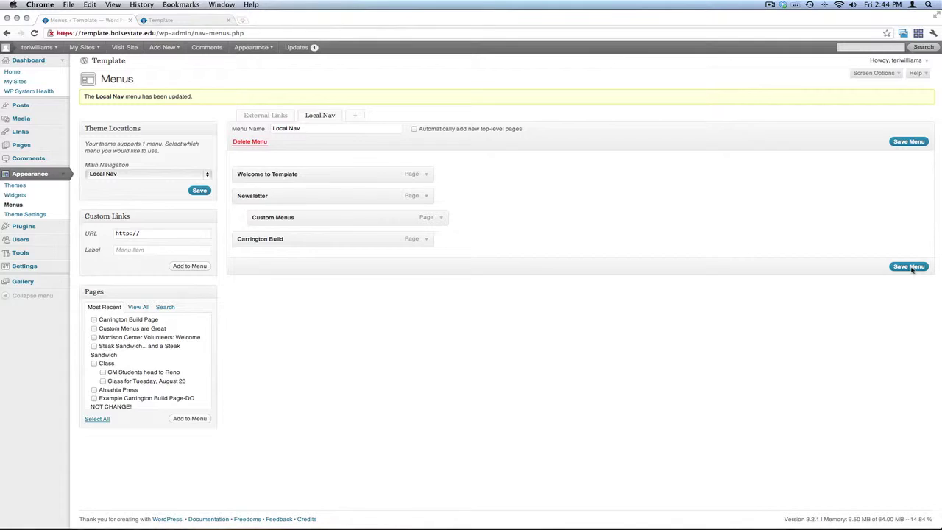
{"action": "left_click", "coordinate": [198, 20]}
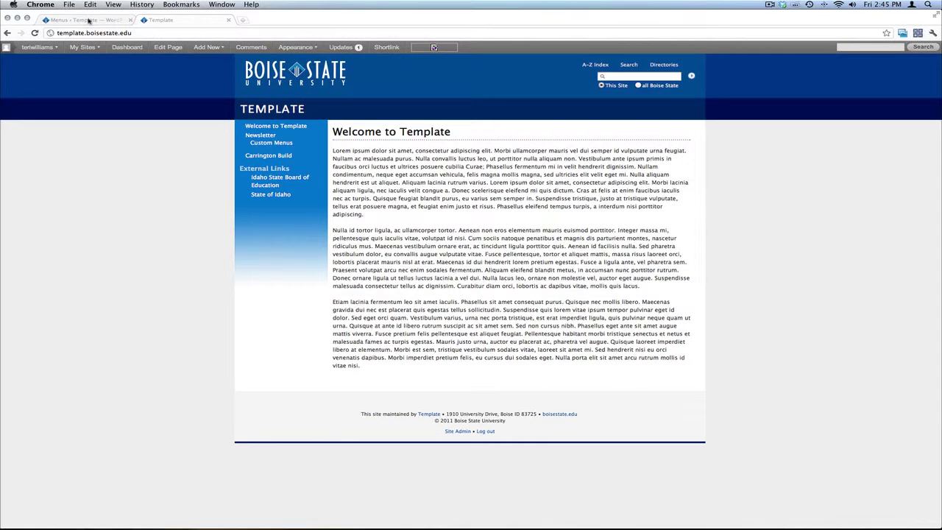
{"action": "left_click", "coordinate": [86, 20]}
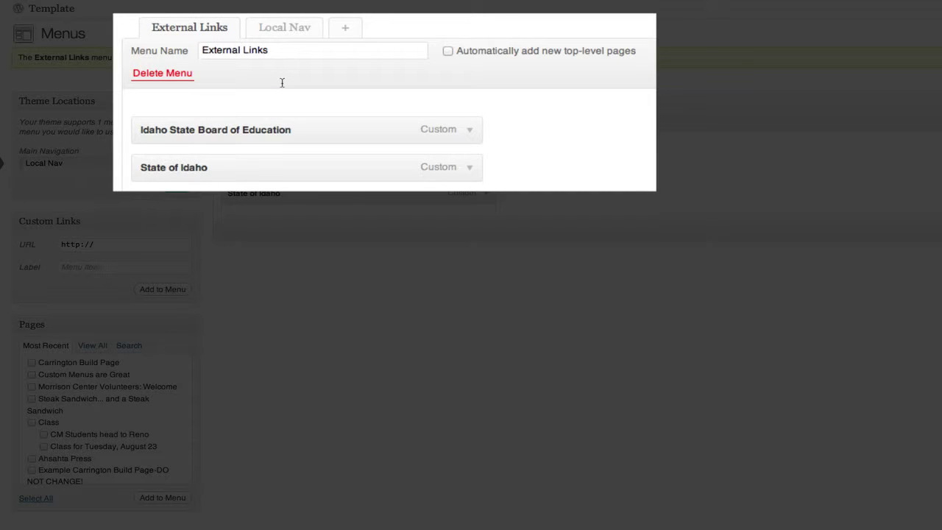
Add a custom link labelled 'Google' pointing to google.com to the External Links menu.
{"action": "left_click", "coordinate": [281, 82]}
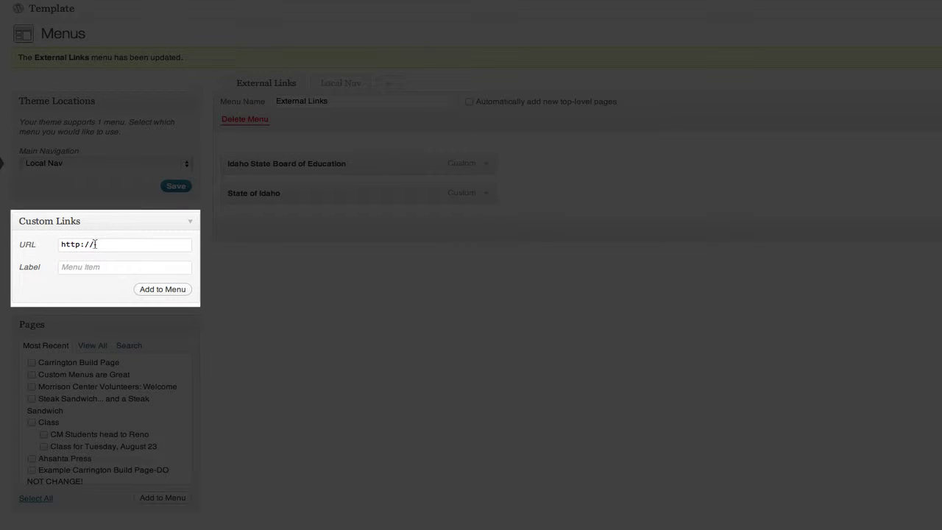
{"action": "left_click", "coordinate": [95, 245]}
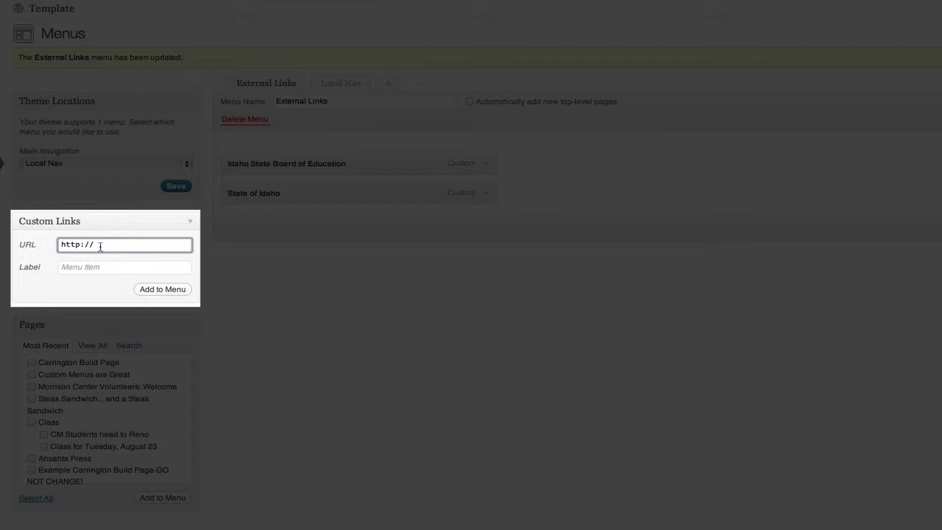
{"action": "type", "text": "google.com"}
{"action": "left_click", "coordinate": [100, 269]}
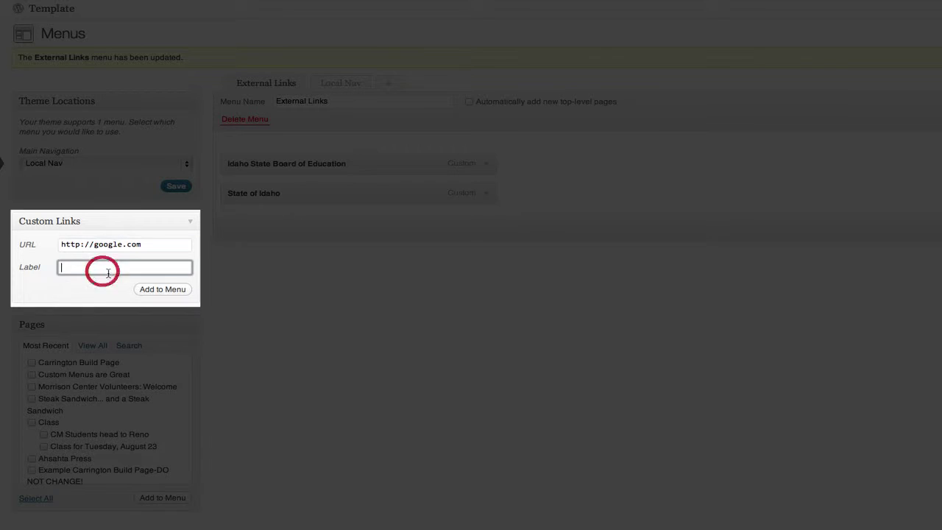
{"action": "type", "text": "Googl"}
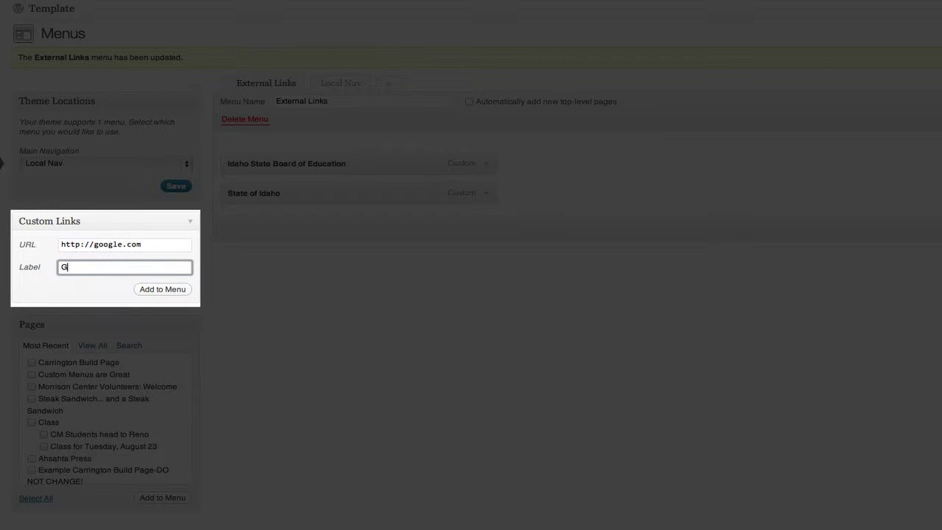
{"action": "type", "text": "e"}
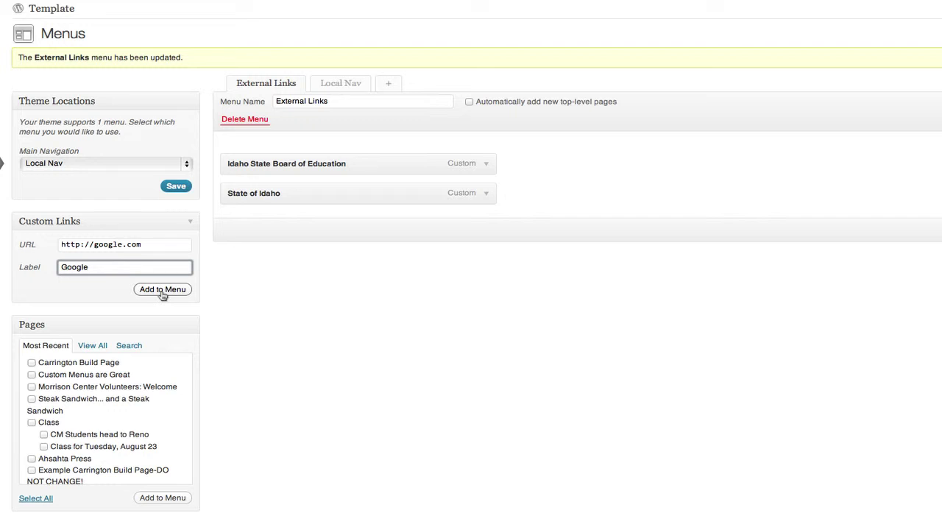
{"action": "left_click", "coordinate": [163, 289]}
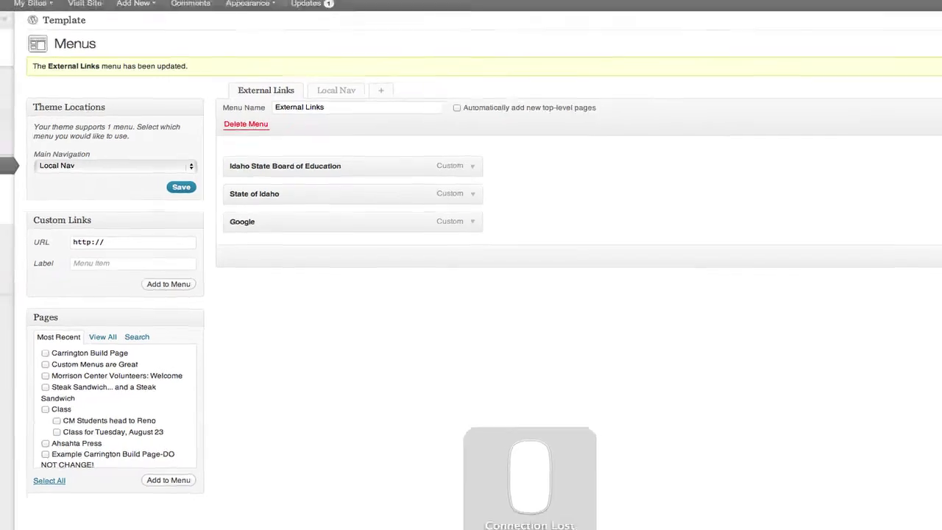
{"action": "left_click", "coordinate": [167, 24]}
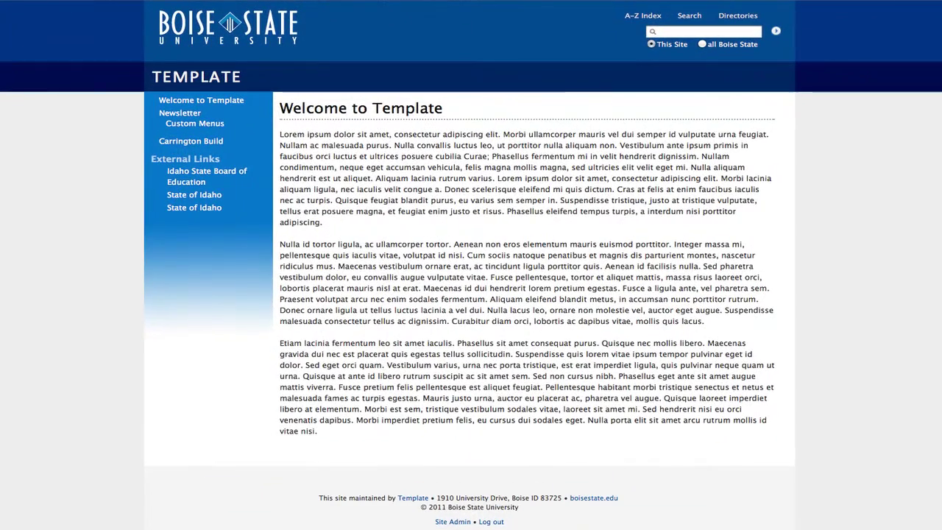
{"action": "mouse_move", "coordinate": [34, 8]}
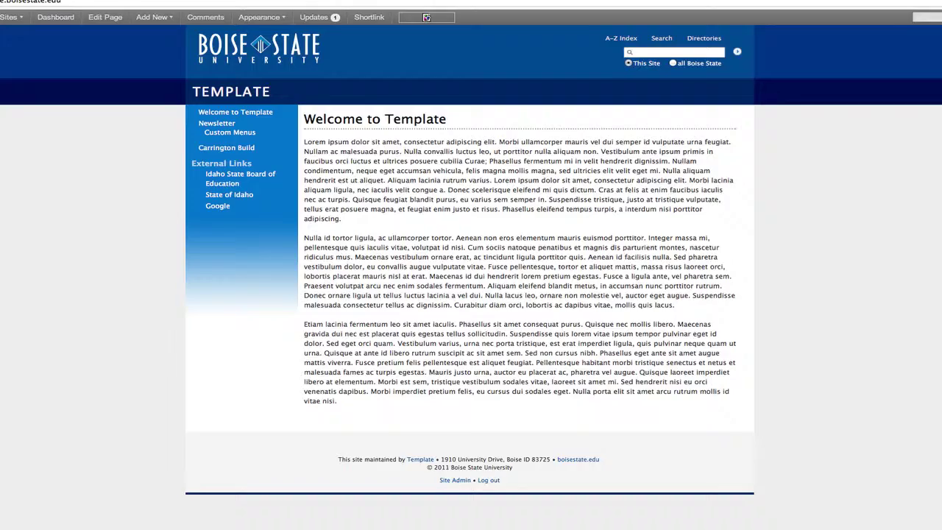
{"action": "left_click", "coordinate": [105, 21]}
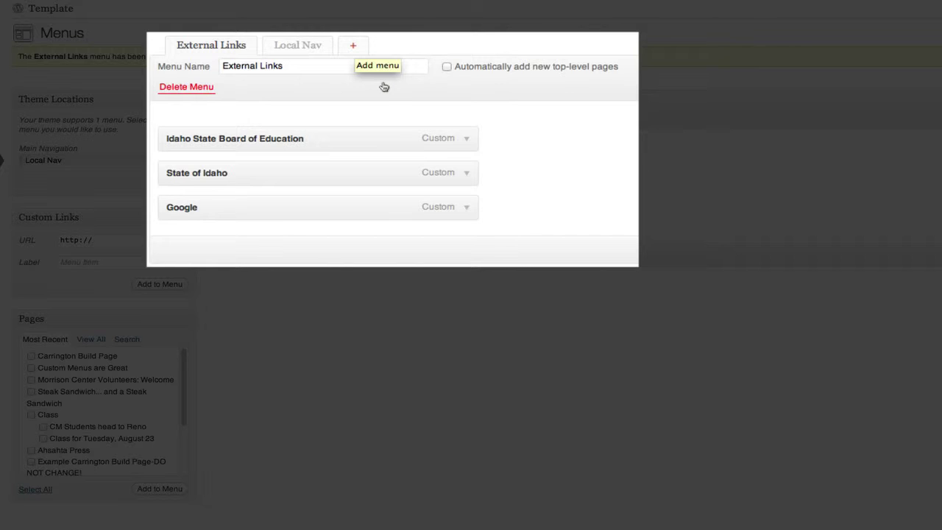
Create a new empty menu named 'Related Content'.
{"action": "left_click", "coordinate": [382, 83]}
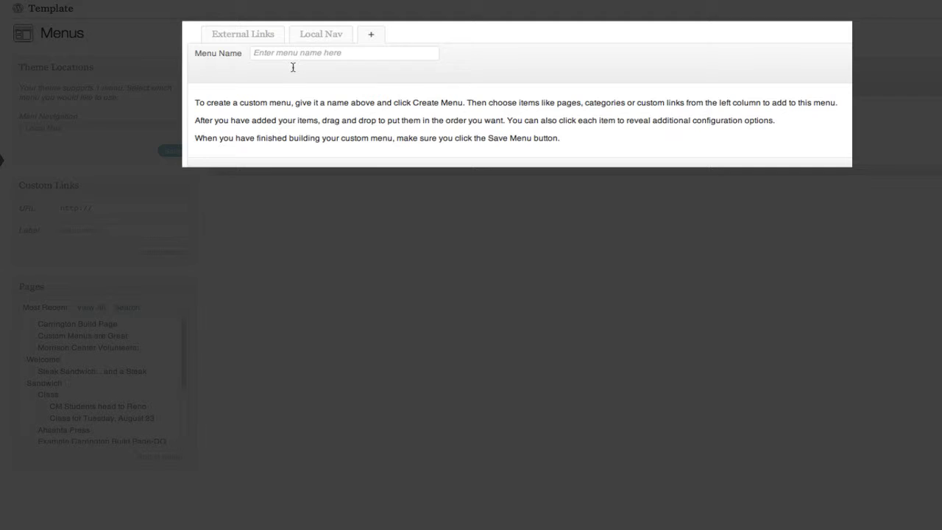
{"action": "left_click", "coordinate": [294, 55]}
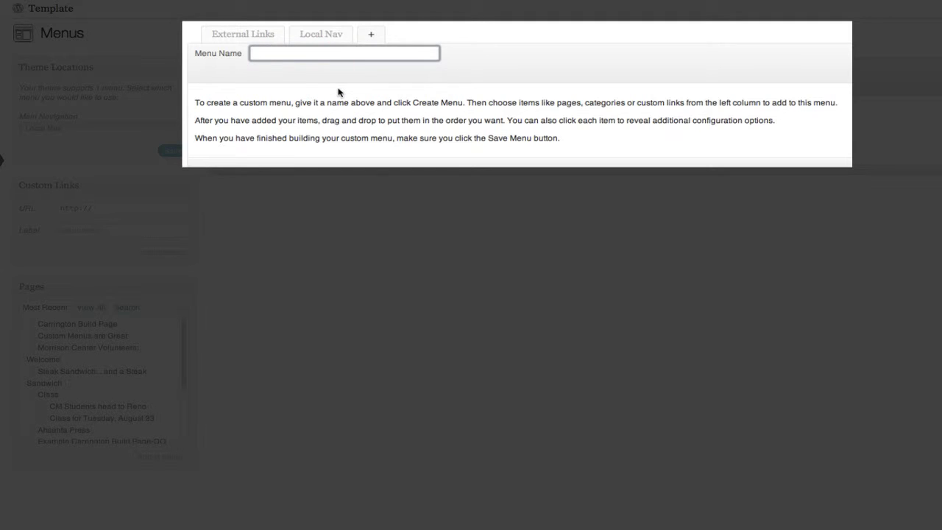
{"action": "type", "text": "Related Content"}
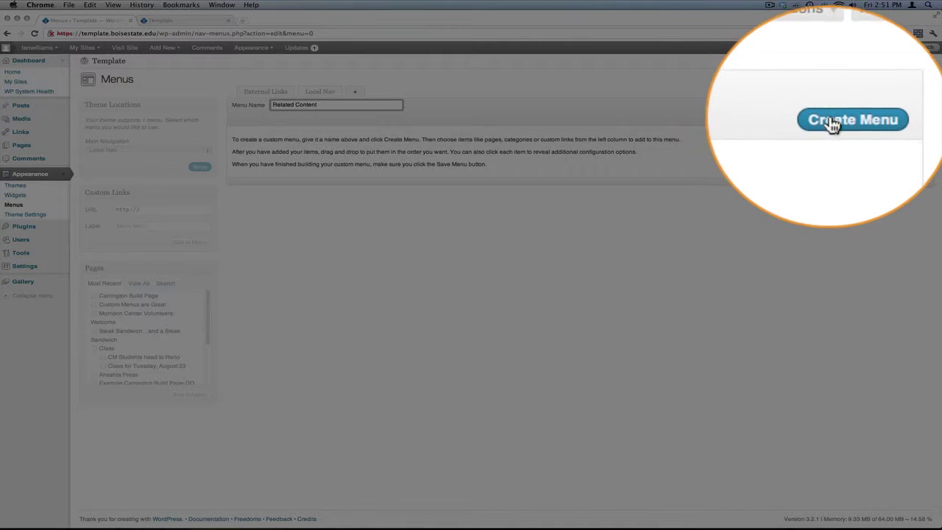
{"action": "left_click", "coordinate": [902, 105]}
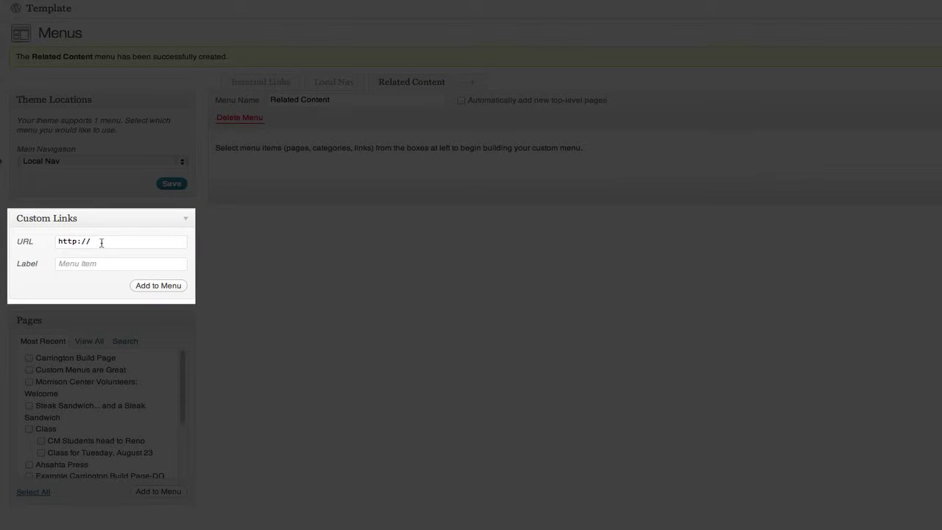
Add an 'Office of the President' link to president.boisestate.edu and save the Related Content menu.
{"action": "left_click", "coordinate": [102, 242]}
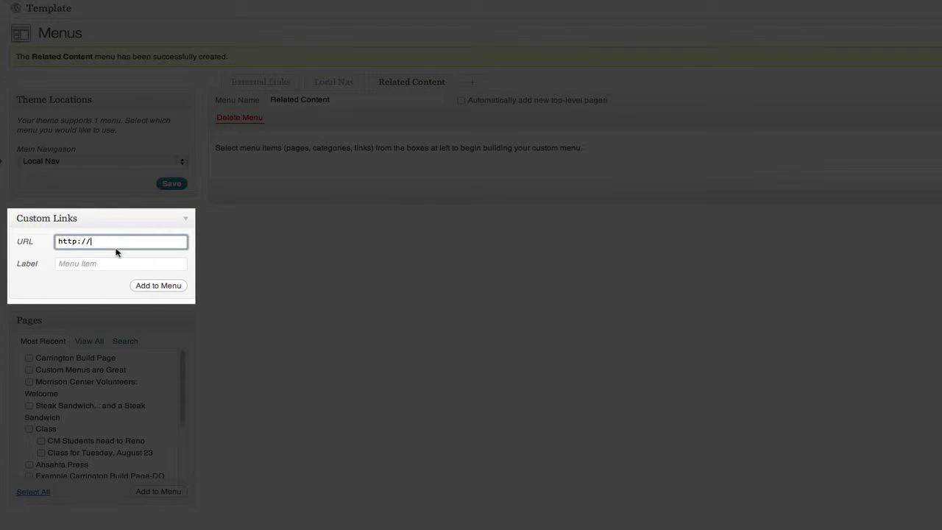
{"action": "type", "text": "president.boisestate.edu"}
{"action": "left_click", "coordinate": [135, 264]}
{"action": "type", "text": "Offic"}
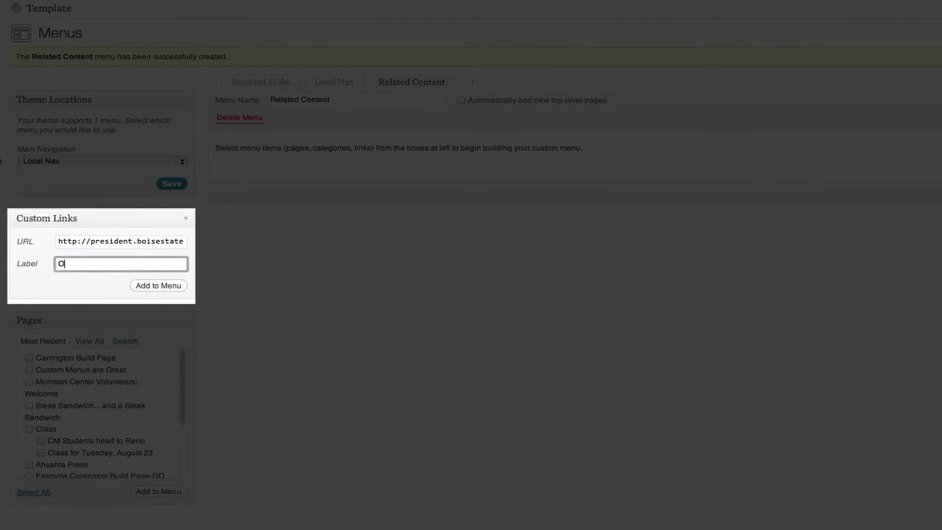
{"action": "key", "text": "BackSpace"}
{"action": "key", "text": "BackSpace"}
{"action": "type", "text": "ice of the President"}
{"action": "left_click", "coordinate": [162, 287]}
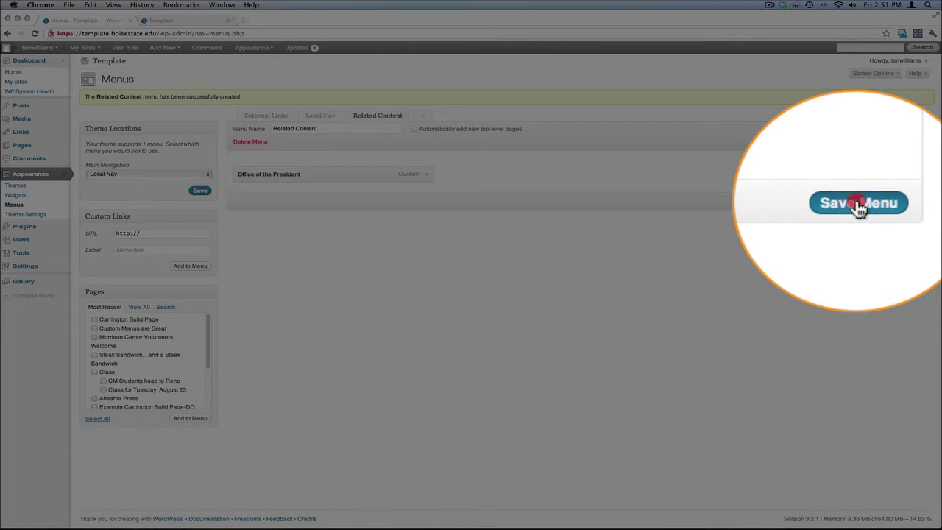
{"action": "left_click", "coordinate": [907, 202]}
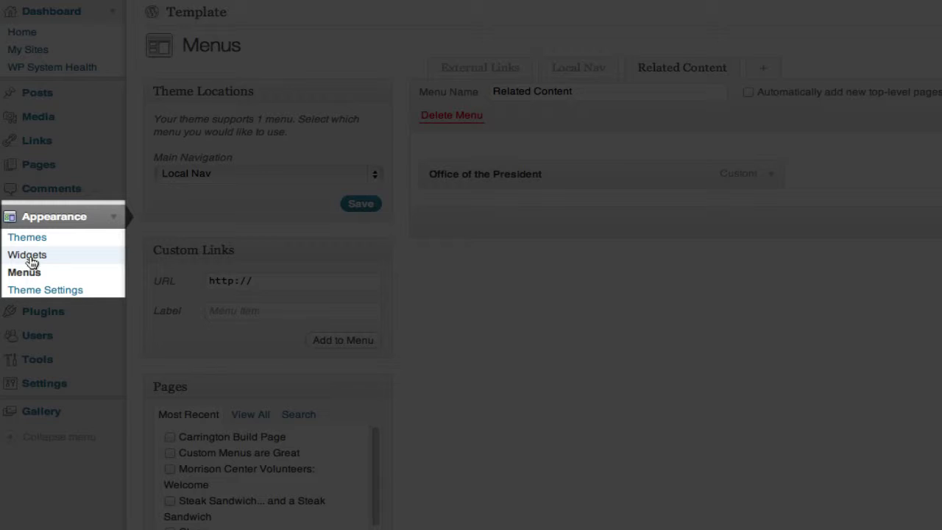
Go to Appearance > Widgets in the admin sidebar.
{"action": "left_click", "coordinate": [30, 258]}
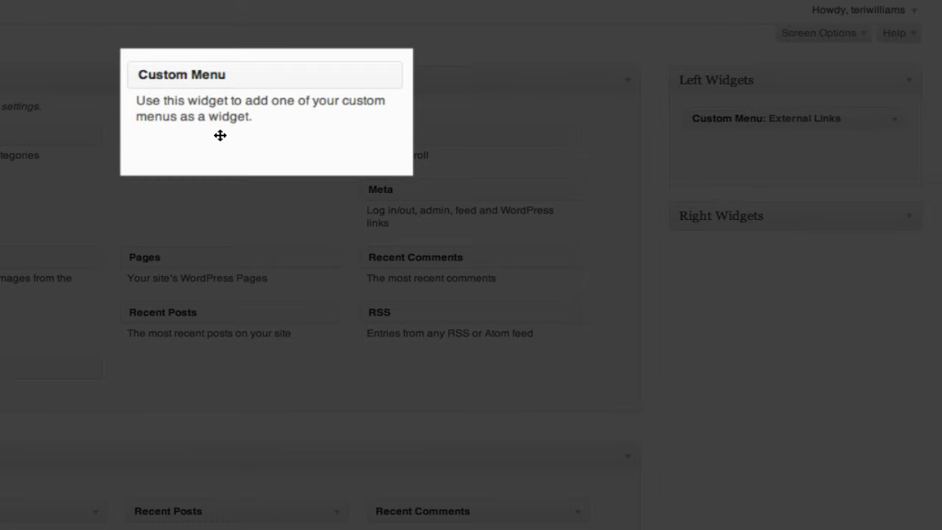
Add a Custom Menu widget to Left Widgets titled 'Related Content' showing the Related Content menu, and save.
{"action": "left_click_drag", "start_coordinate": [220, 135], "coordinate": [784, 162]}
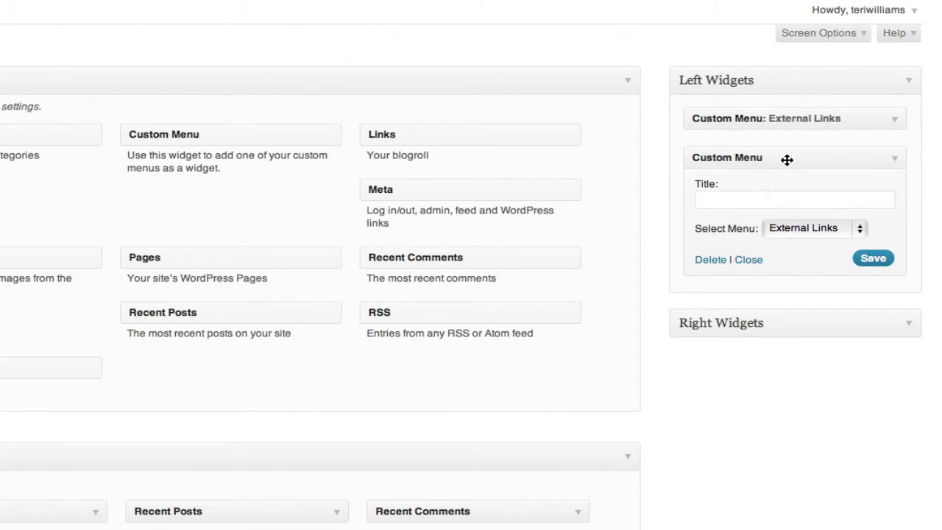
{"action": "left_click", "coordinate": [725, 197]}
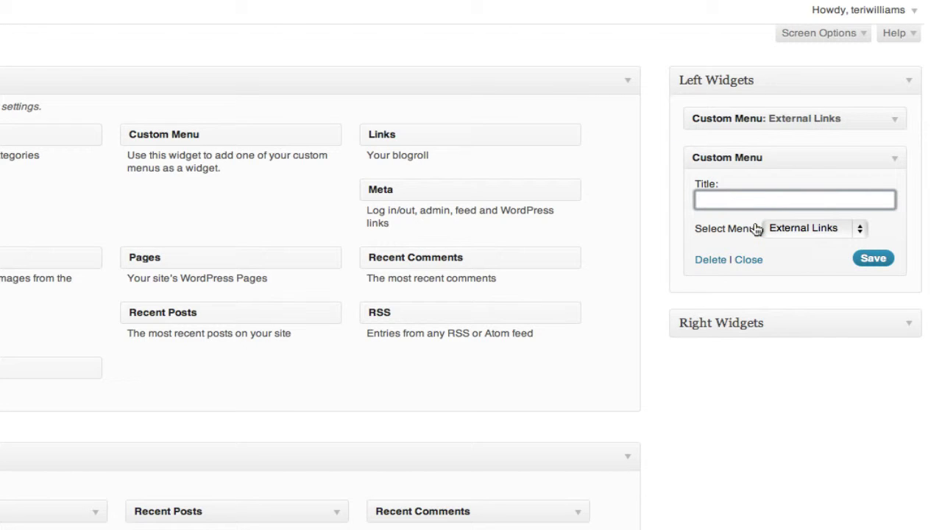
{"action": "type", "text": "Related Conten"}
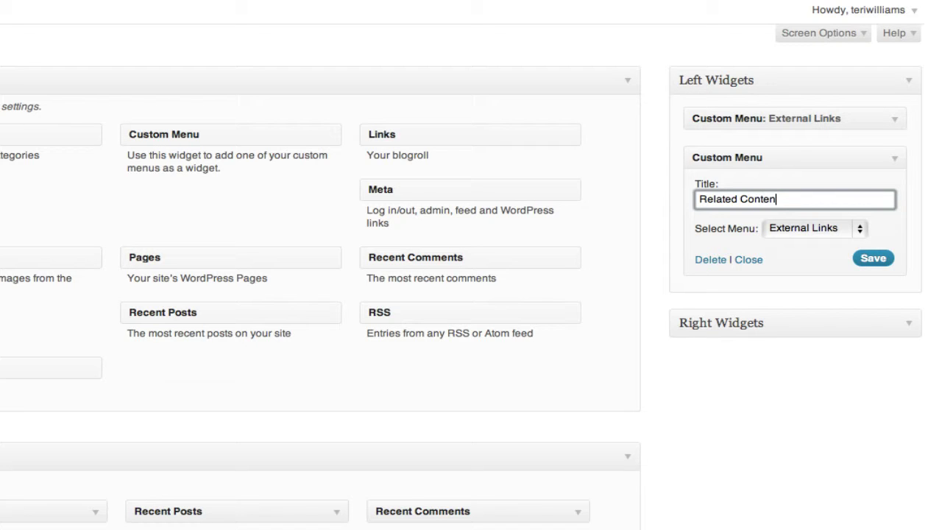
{"action": "type", "text": "t"}
{"action": "left_click", "coordinate": [857, 226]}
{"action": "left_click", "coordinate": [844, 264]}
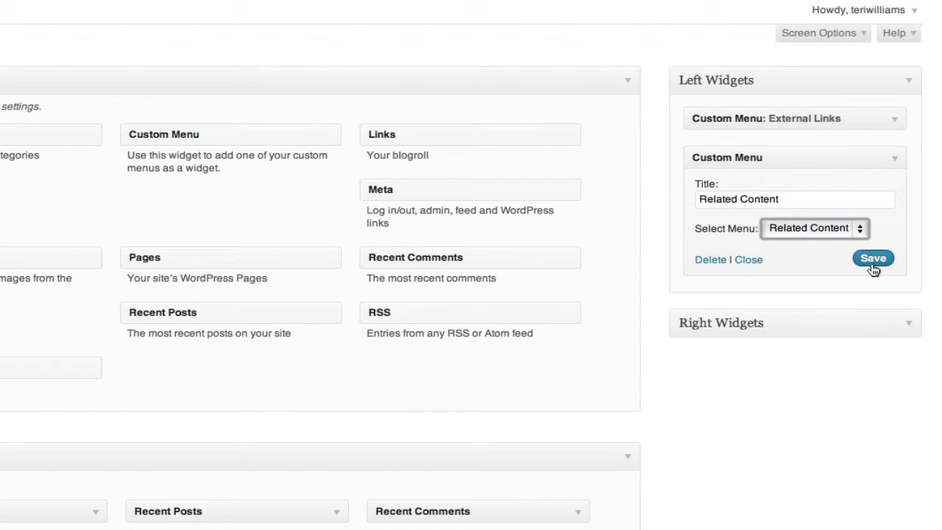
{"action": "left_click", "coordinate": [873, 259]}
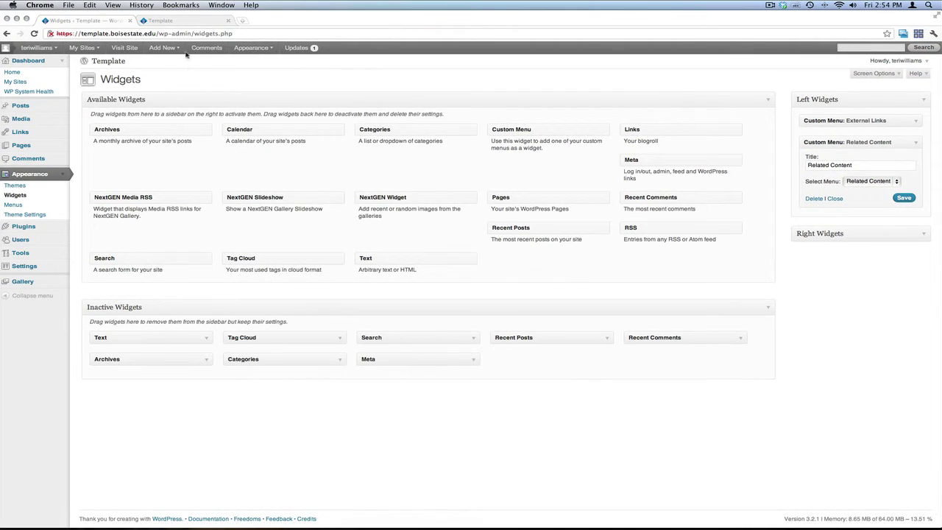
Switch to the Template browser tab to view the live site's sidebar.
{"action": "left_click", "coordinate": [165, 21]}
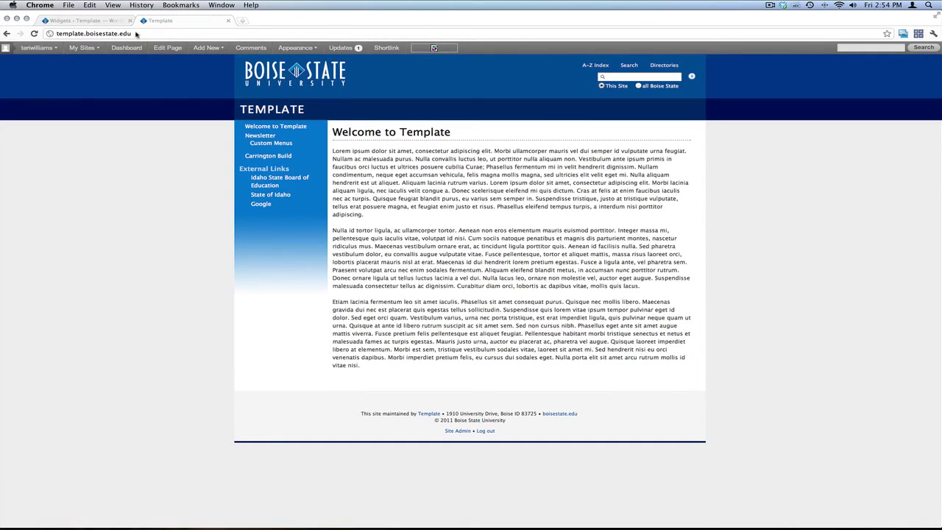